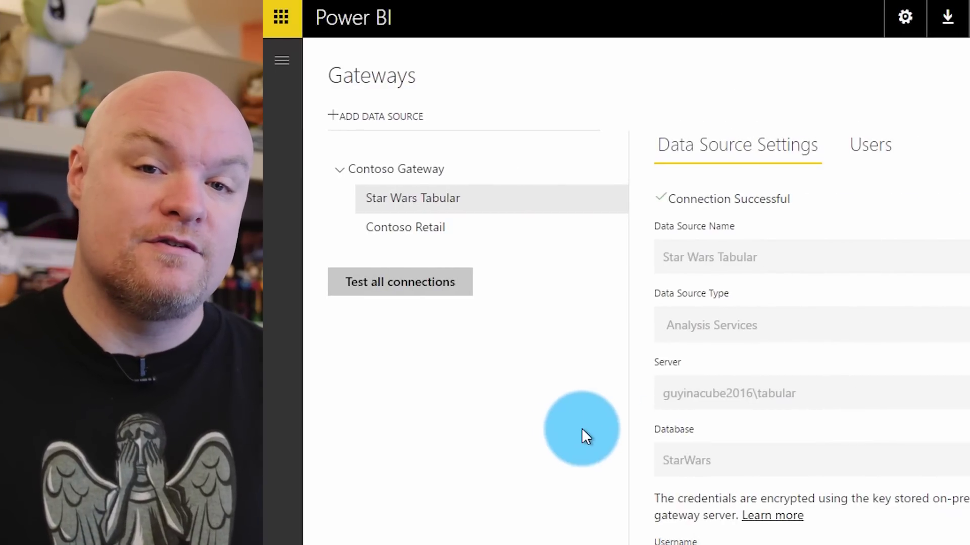
Open the Users list and the Map user names rules for the Star Wars Tabular data source.
left_click(869, 147)
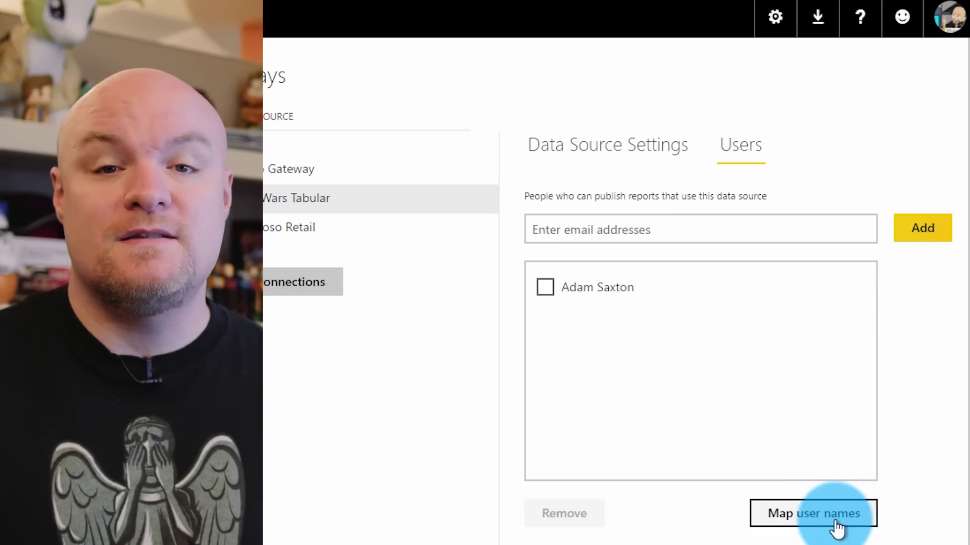
left_click(836, 526)
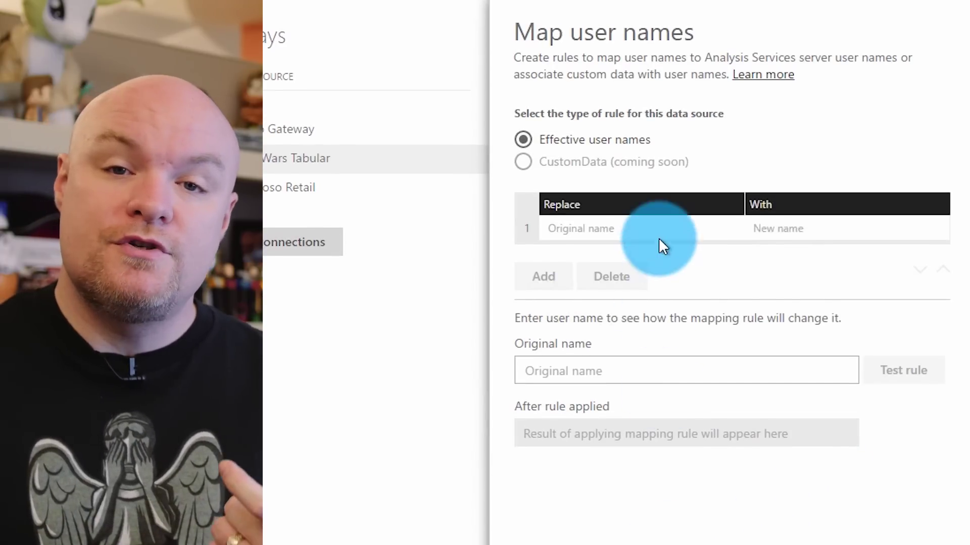
left_click(654, 222)
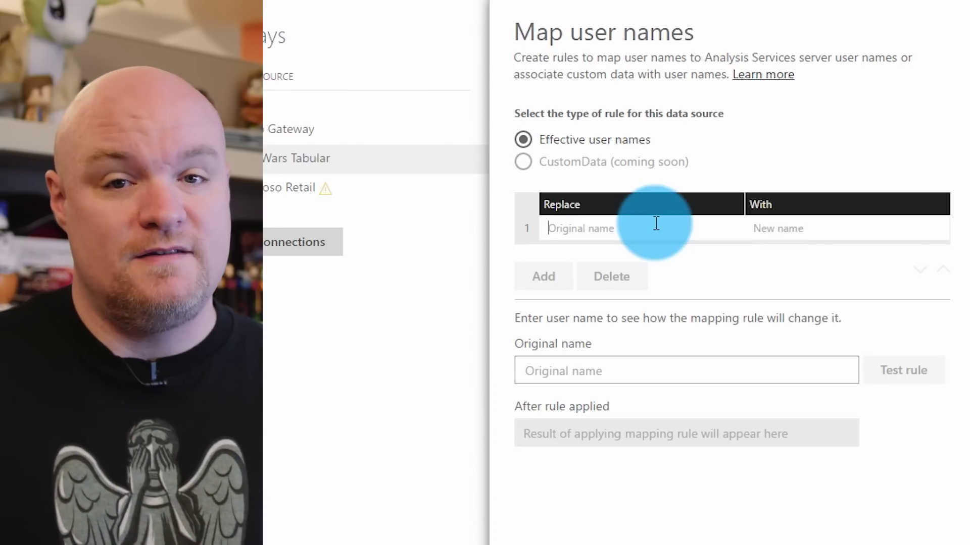
type("@")
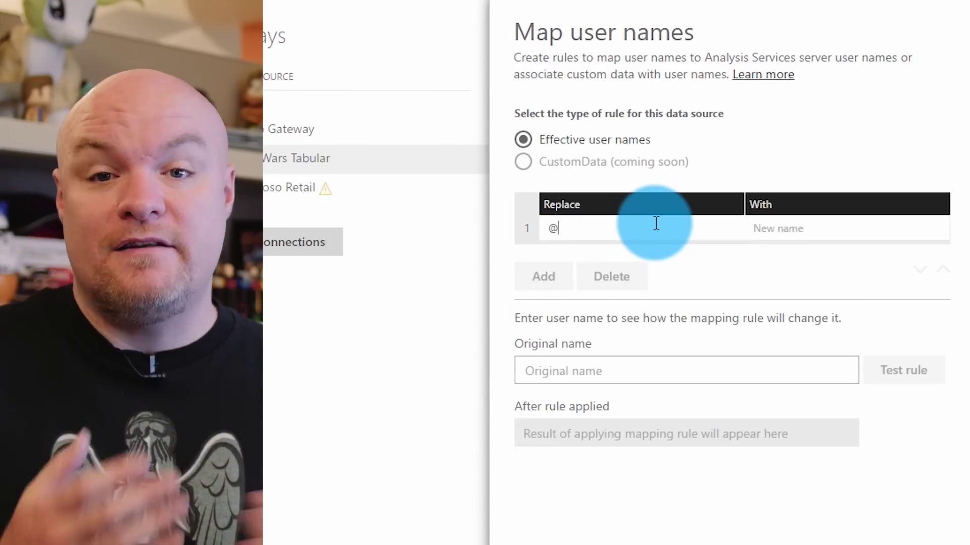
type("contos.com")
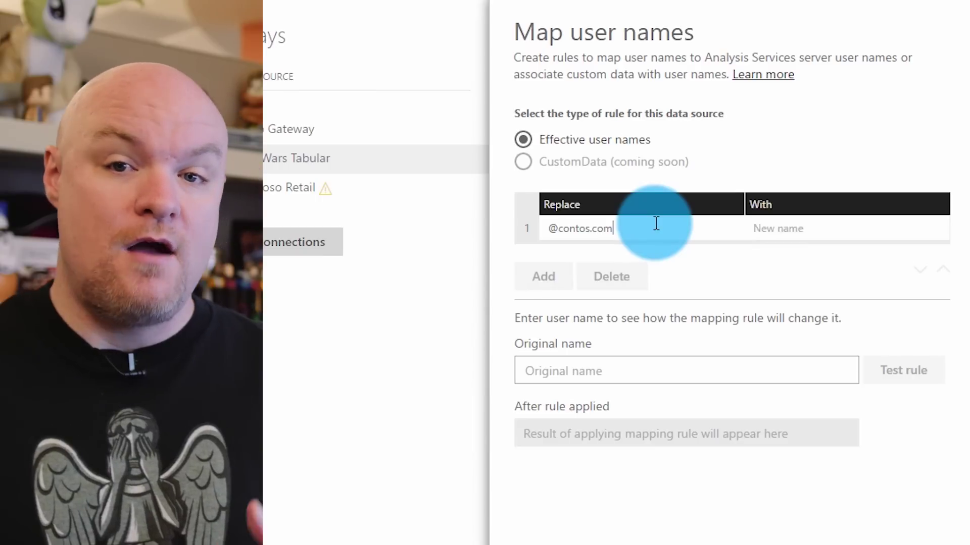
key("BackSpace")
key("BackSpace")
key("BackSpace")
key("BackSpace")
type("o.com")
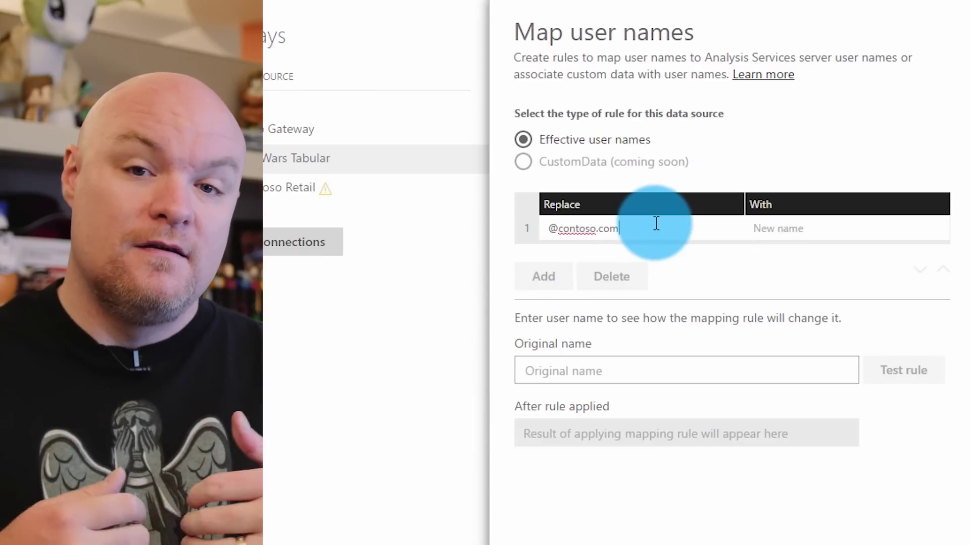
key("Tab")
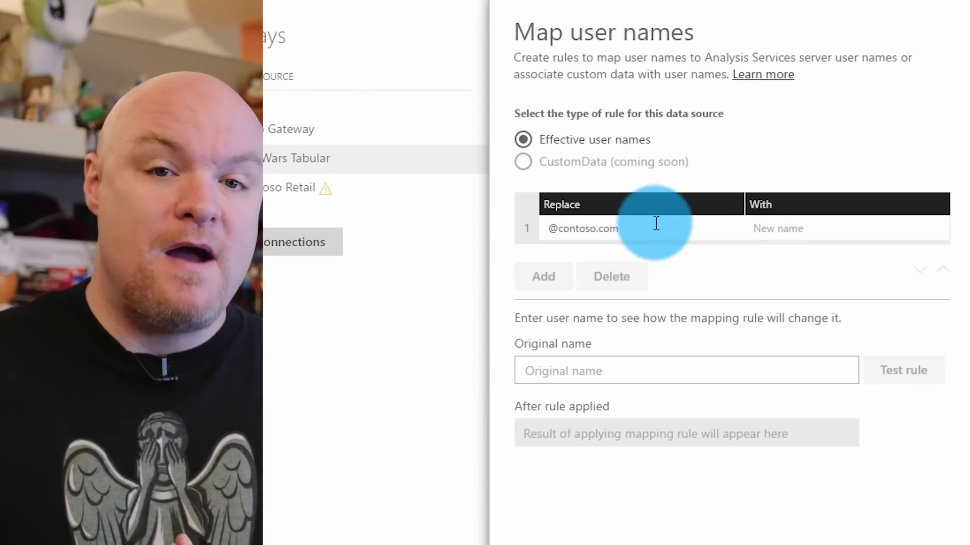
type("@")
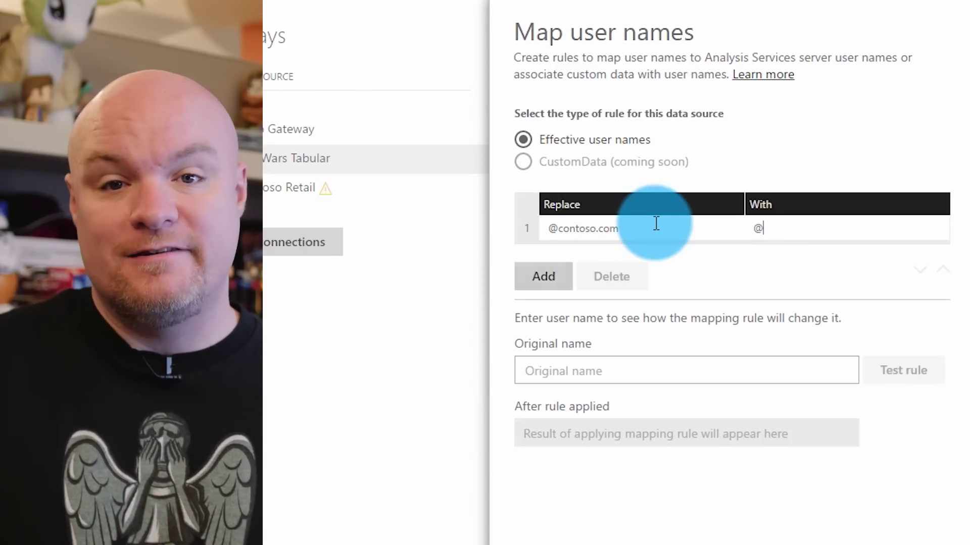
type("c")
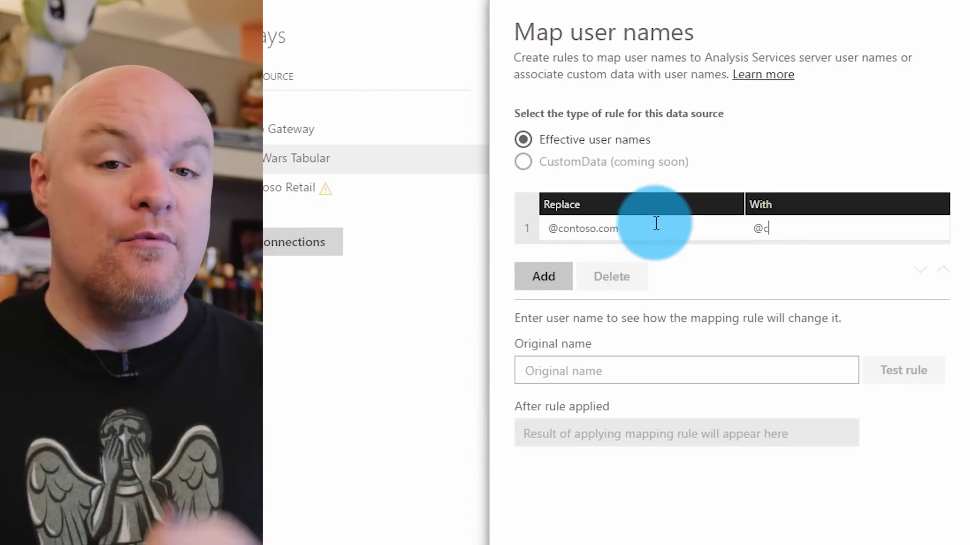
type("ontoso.local")
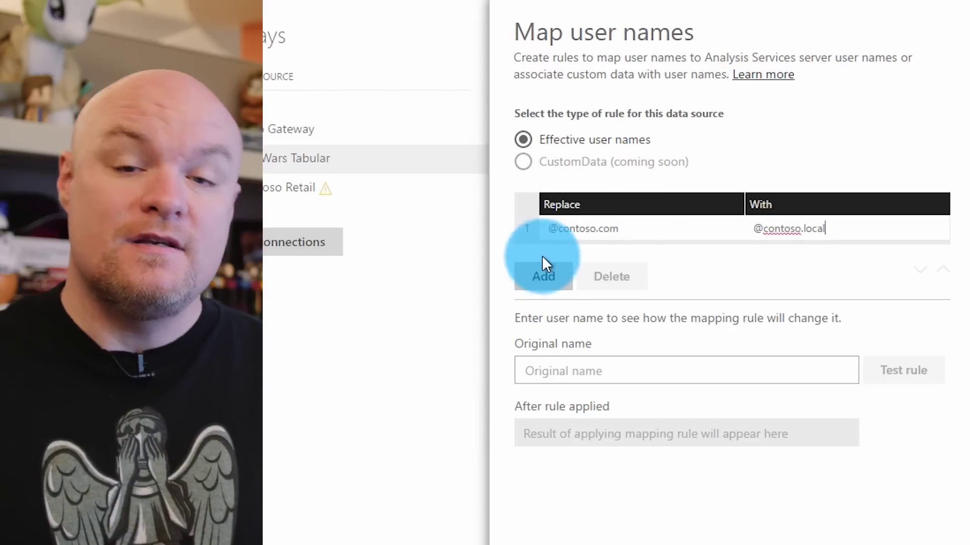
left_click(536, 276)
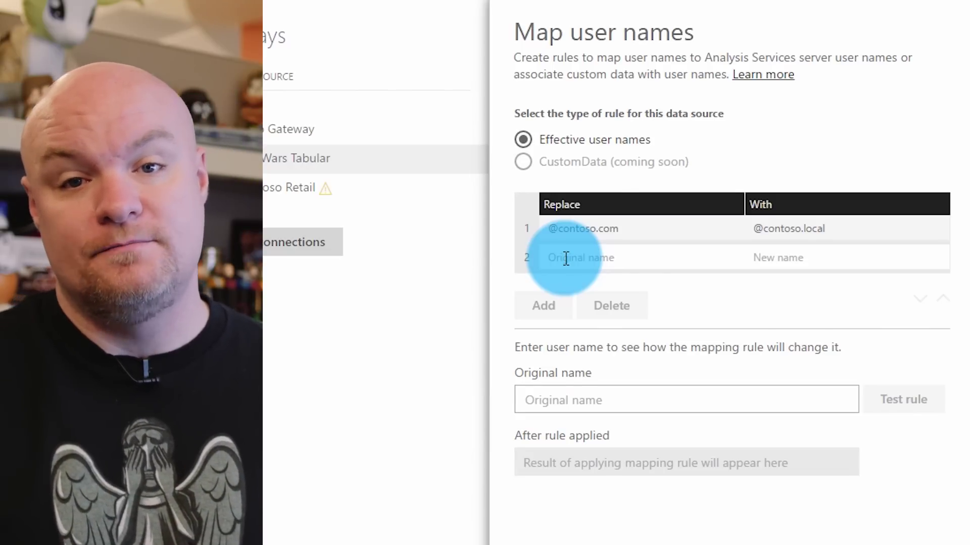
left_click(565, 258)
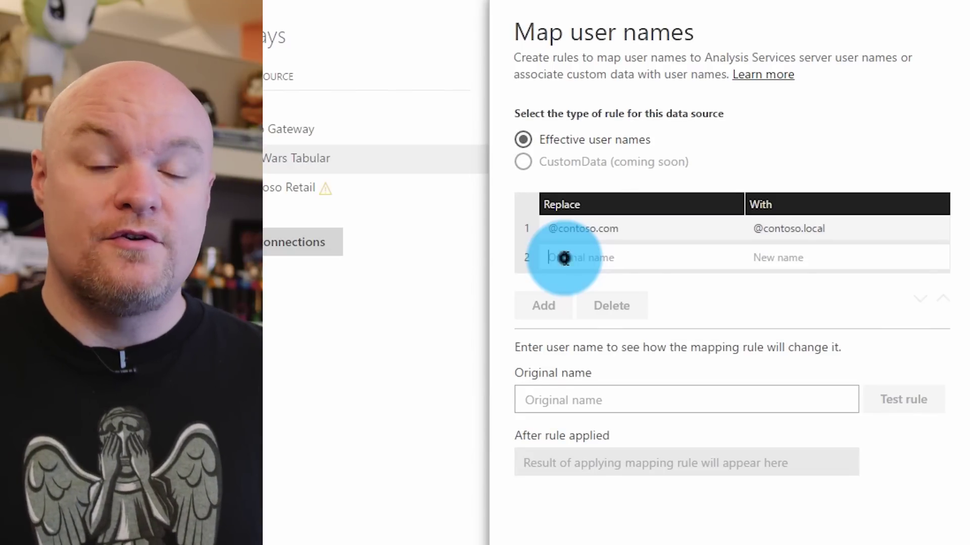
type("john@")
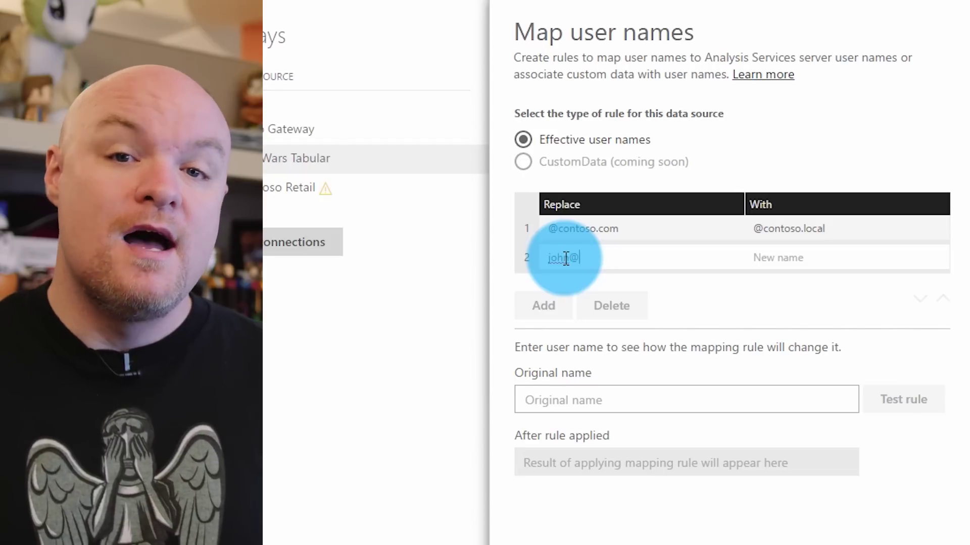
type("contoso.com")
key("Tab")
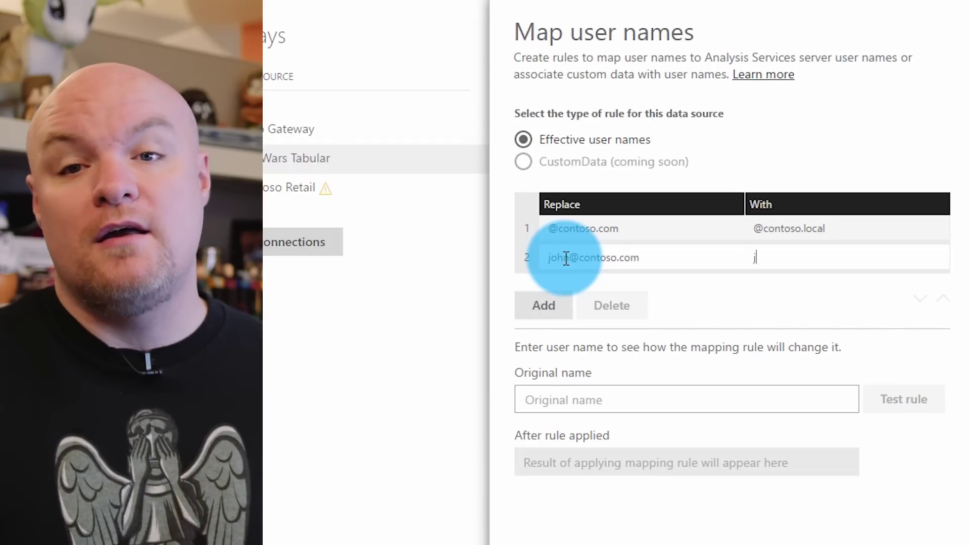
type("john@")
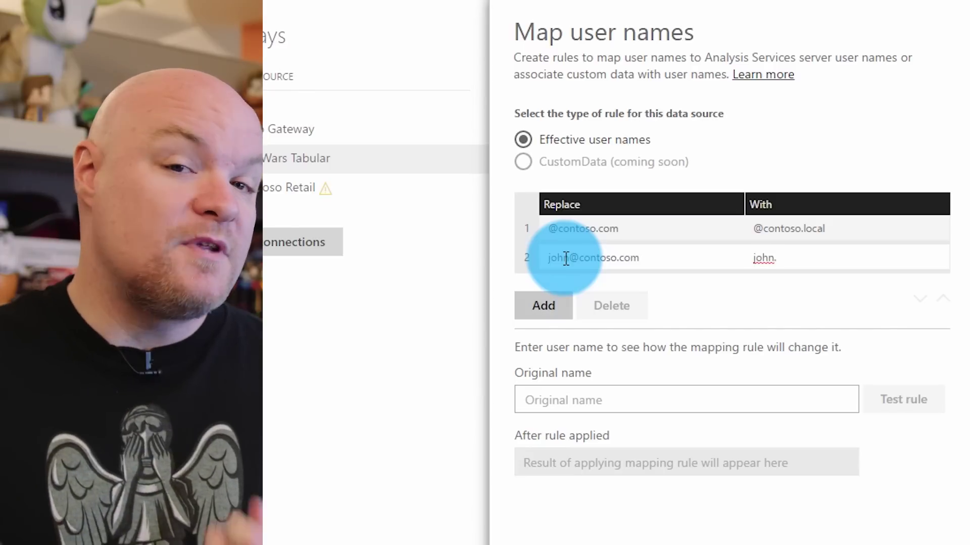
type("contoso.local")
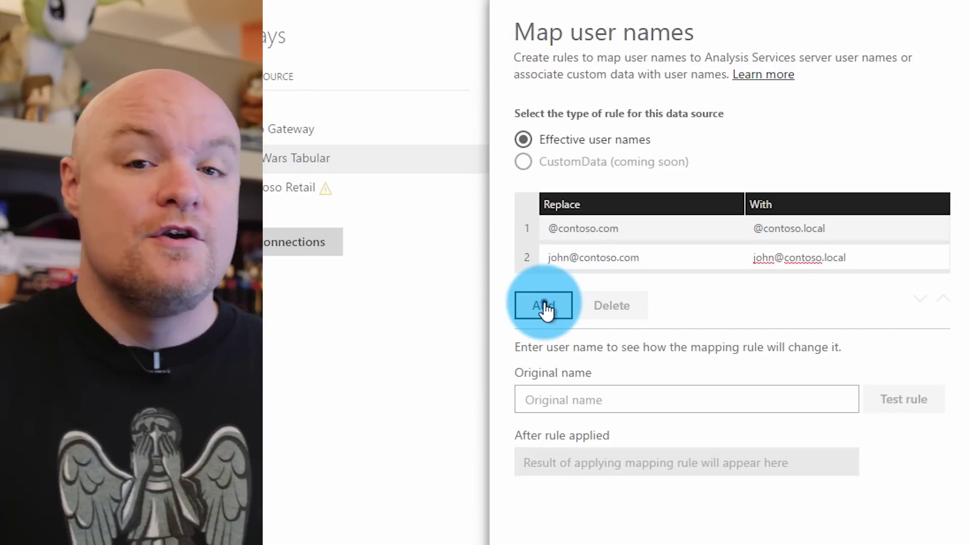
left_click(543, 303)
left_click(595, 283)
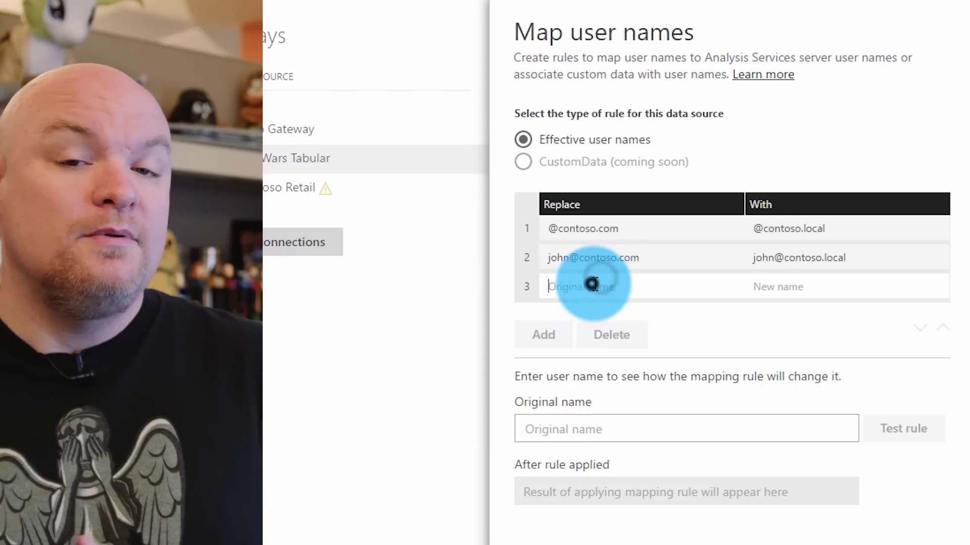
type("dan@contoso")
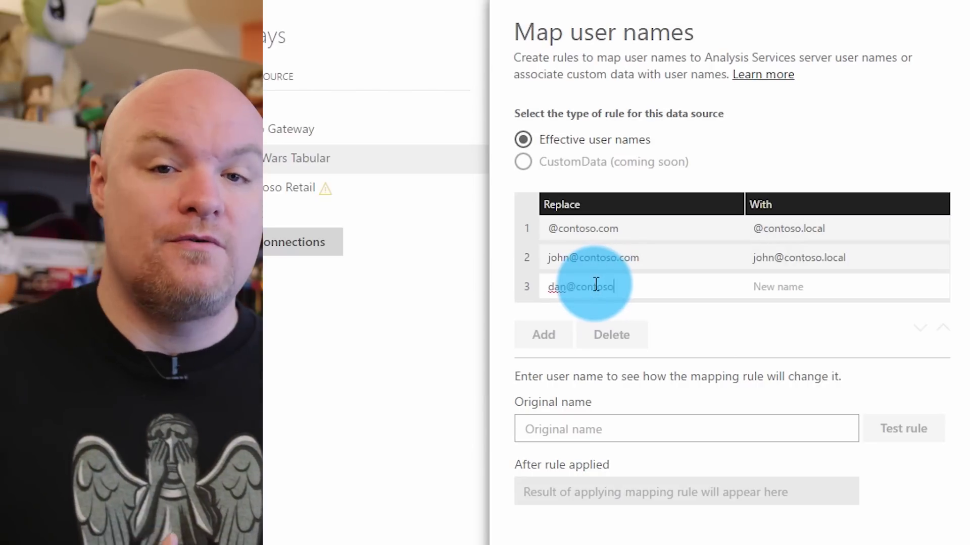
type(".com")
key("Tab")
type("dan@")
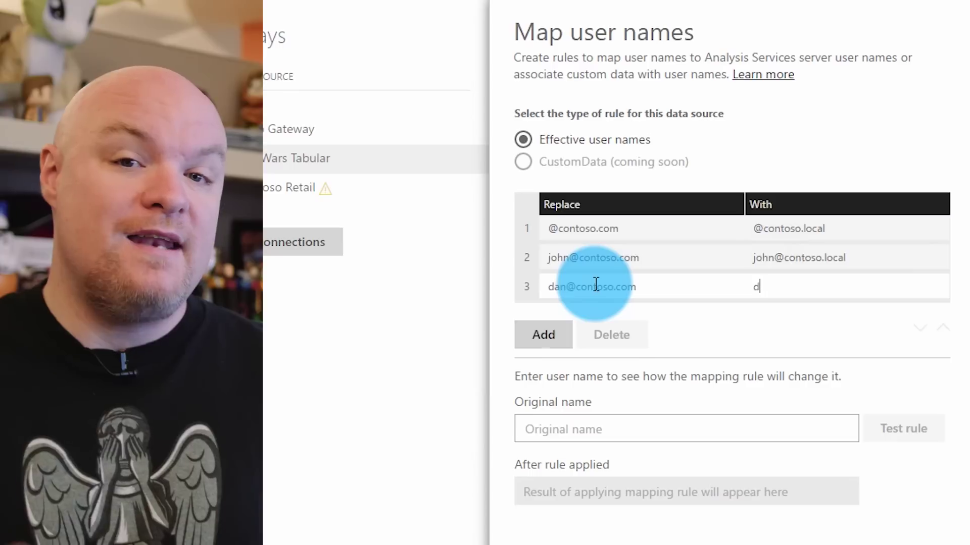
type("contoso.ol")
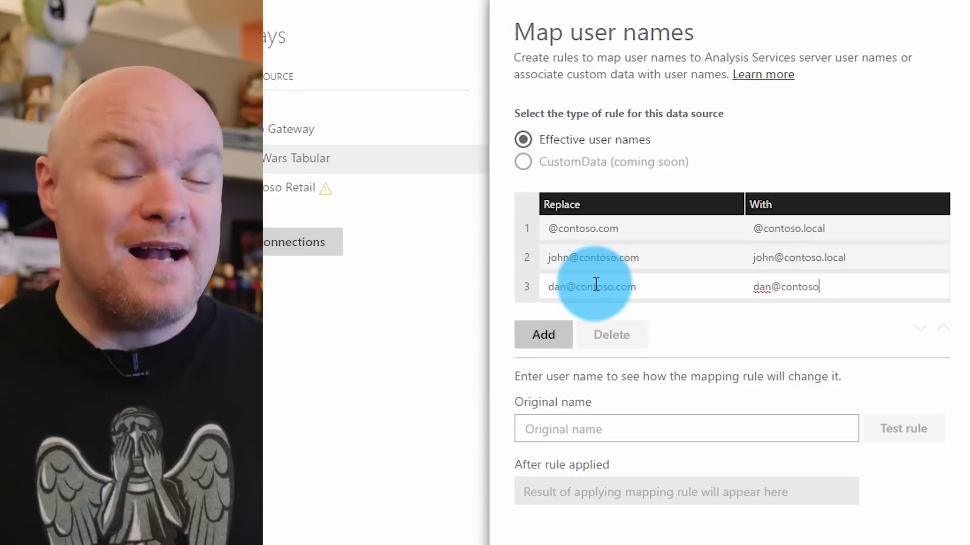
key("BackSpace")
key("BackSpace")
type("local")
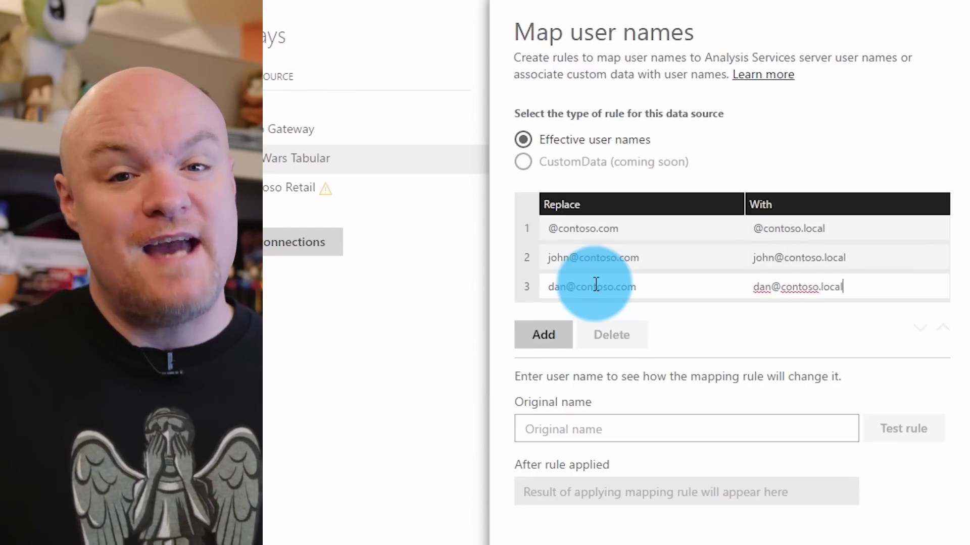
left_click(526, 326)
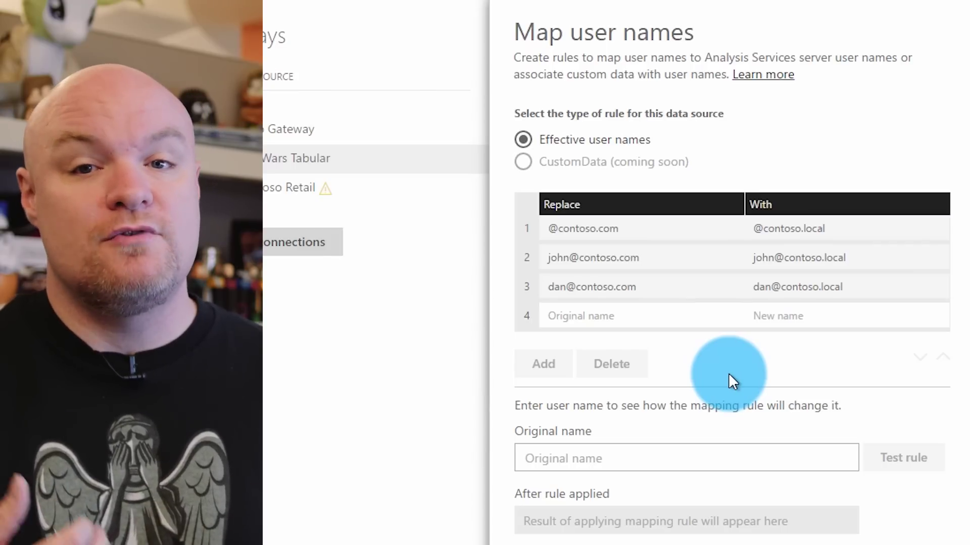
left_click_drag(650, 290, 670, 254)
left_click(668, 273)
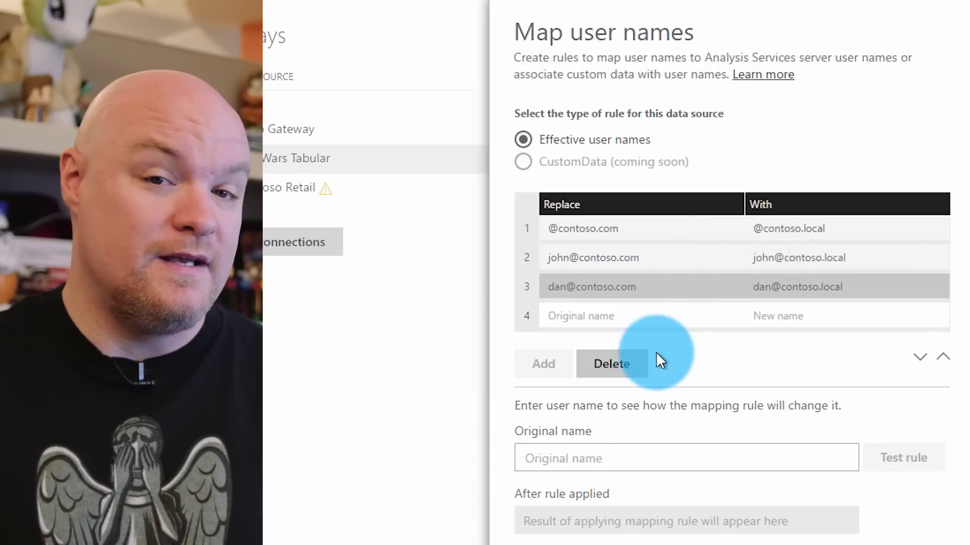
left_click(616, 323)
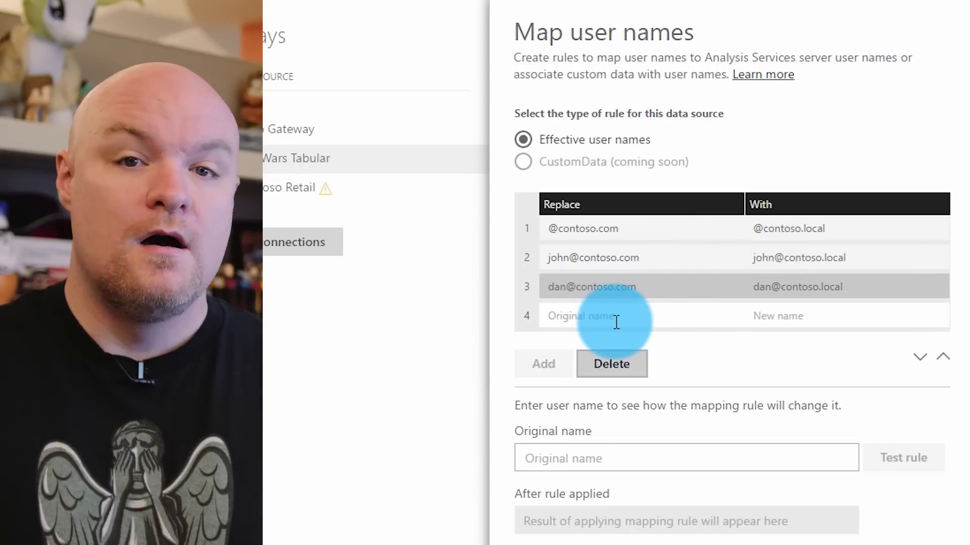
left_click(573, 459)
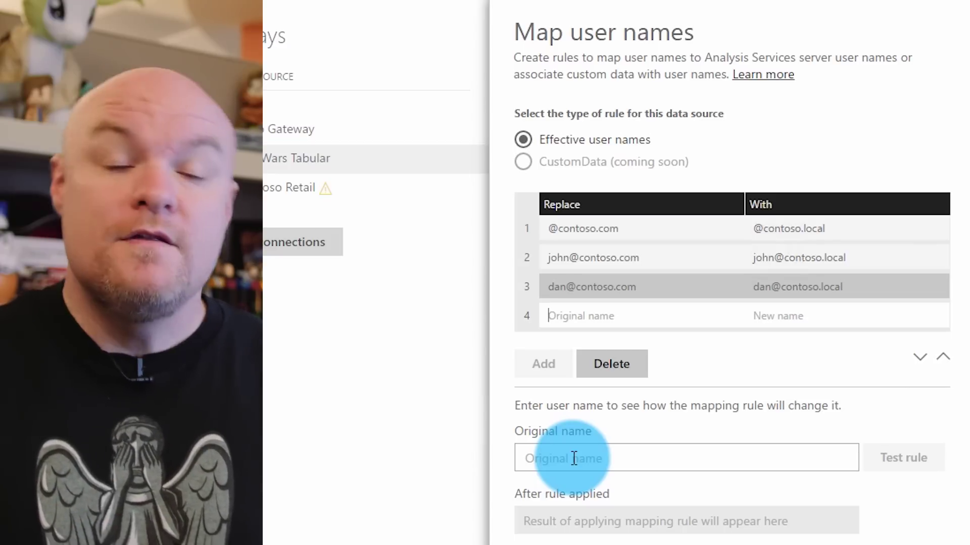
left_click(574, 458)
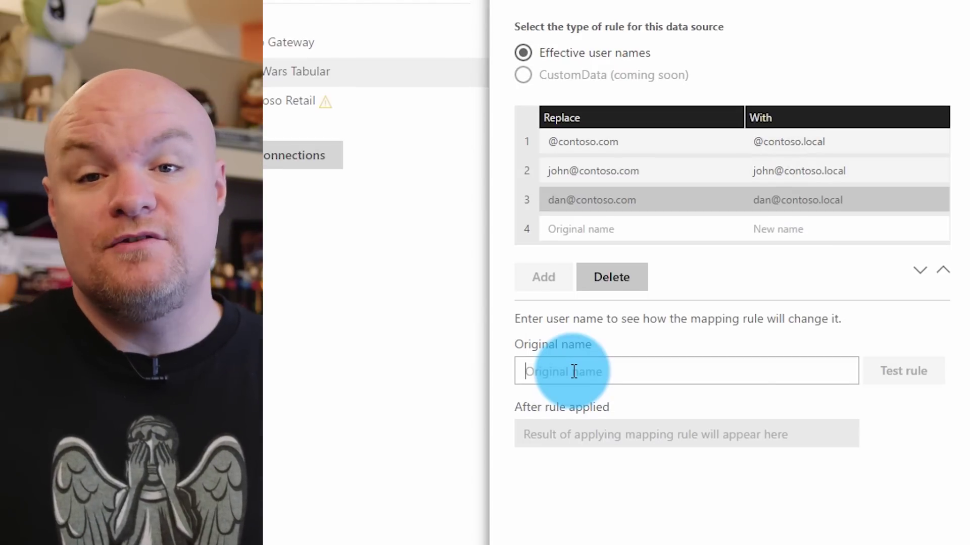
type("john")
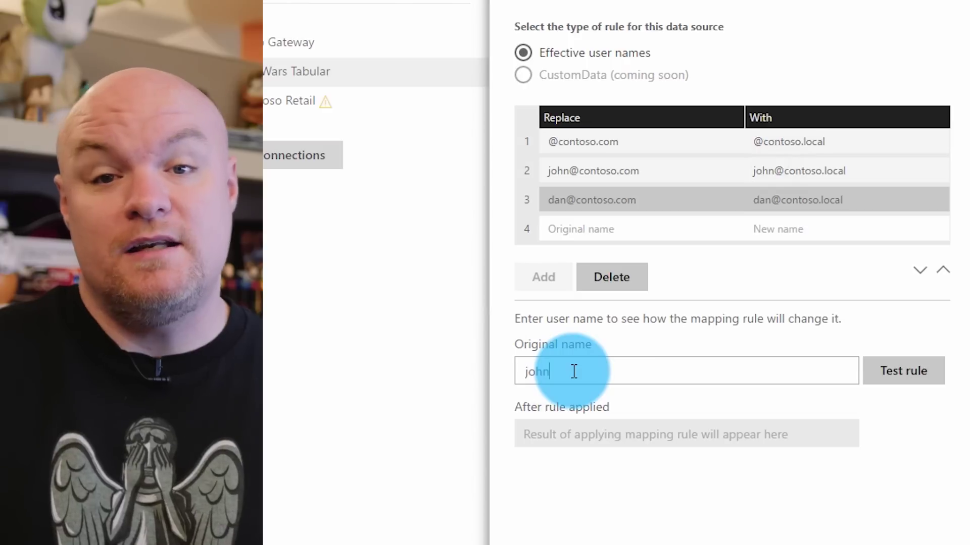
type("@contoso.com")
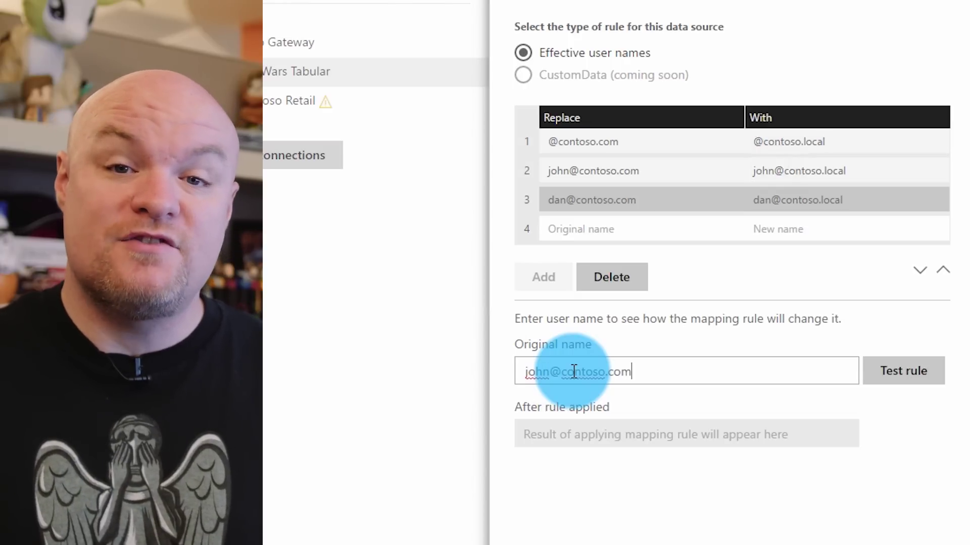
left_click(899, 384)
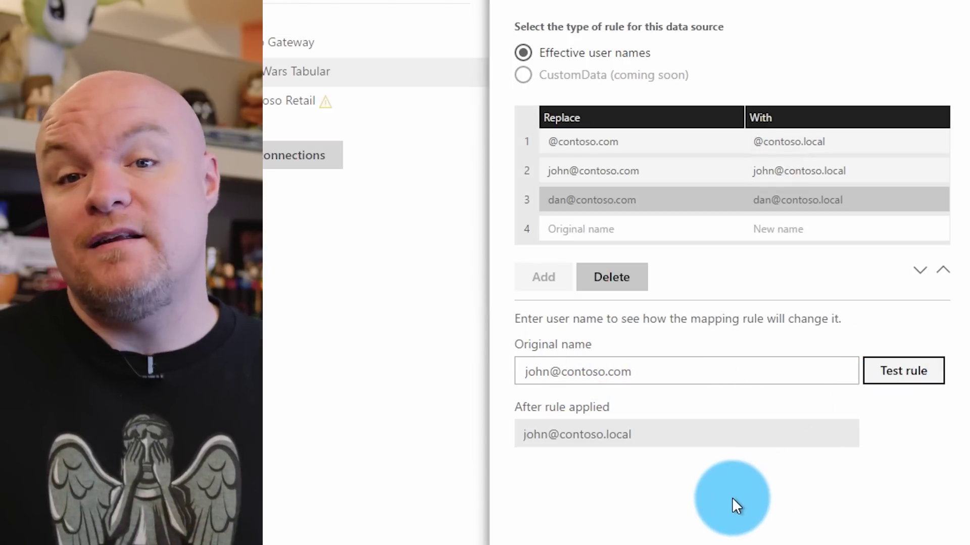
triple_click(666, 374)
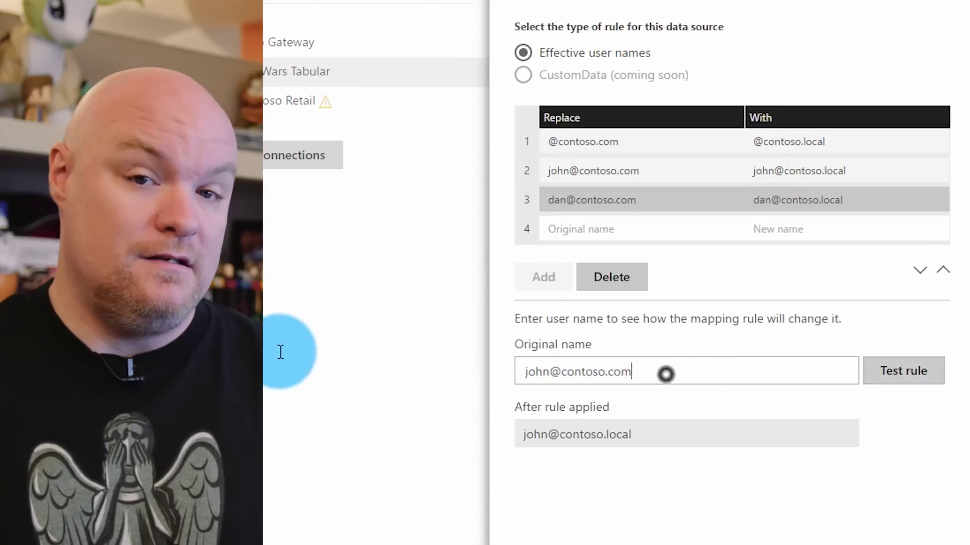